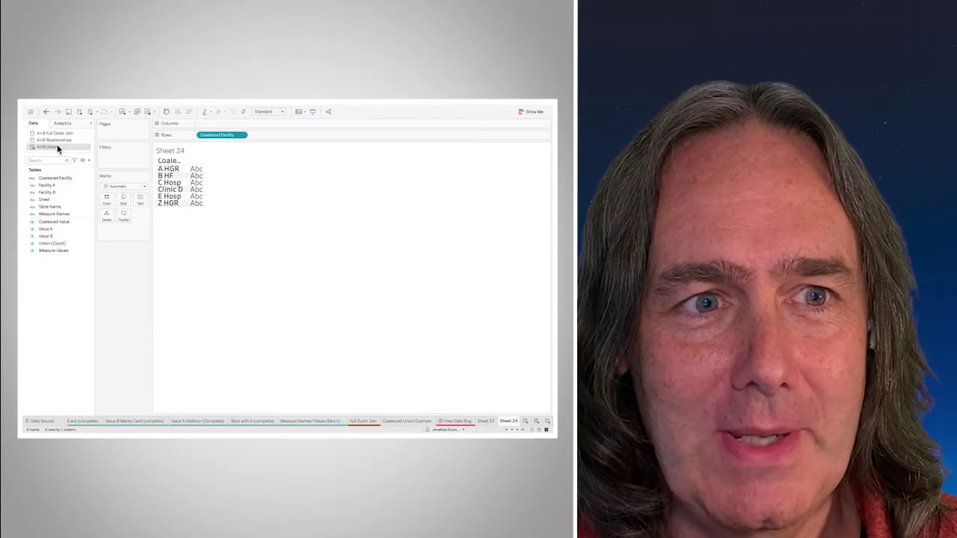
Step: Open the A+B Union data source page and expand the union to show its member tables
right_click(57, 145)
click(67, 151)
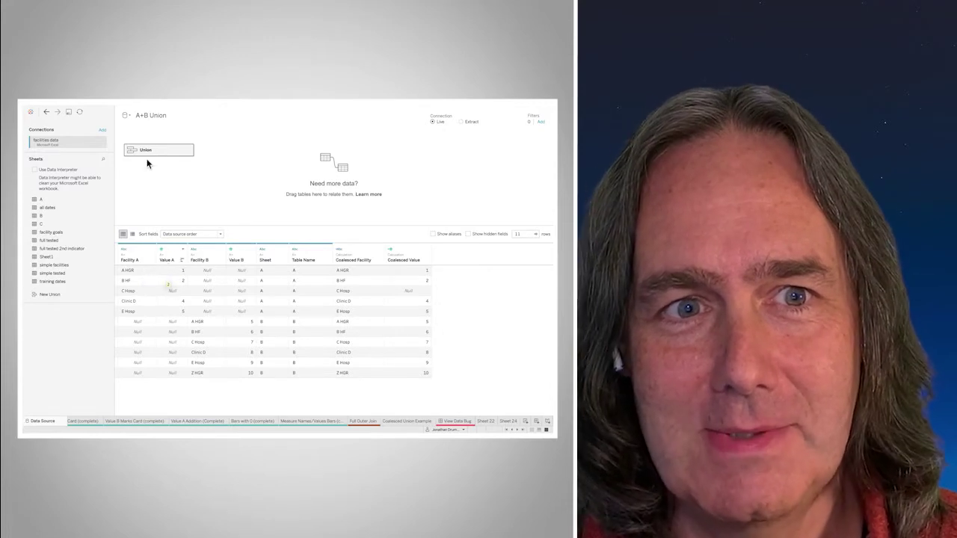
double_click(188, 149)
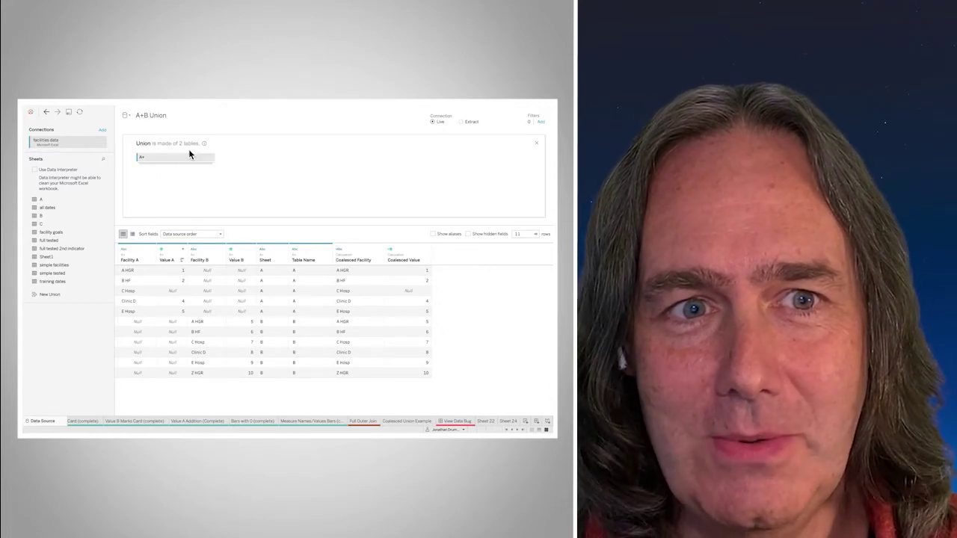
Step: Close the union table list and highlight the Facility A, Value A and Coalesced Facility columns
click(536, 143)
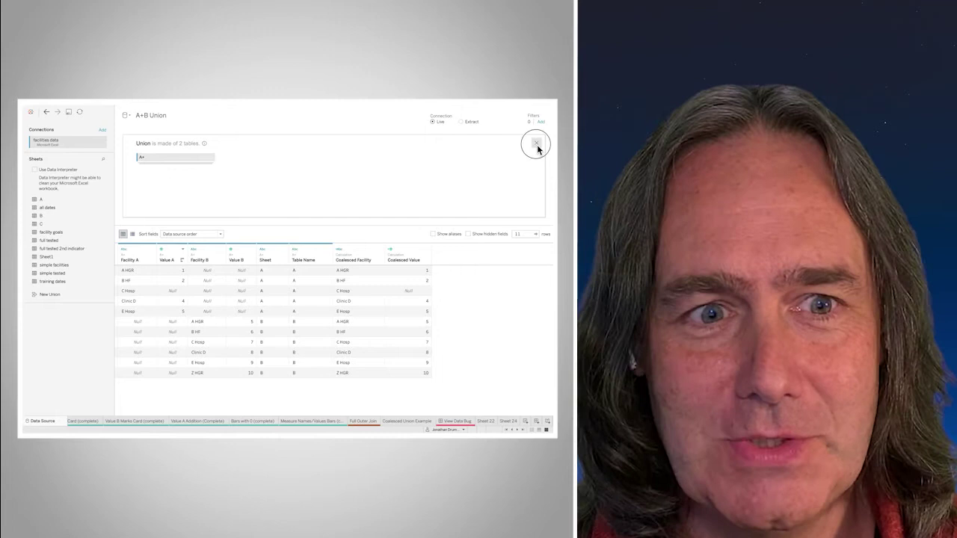
drag(128, 270, 237, 379)
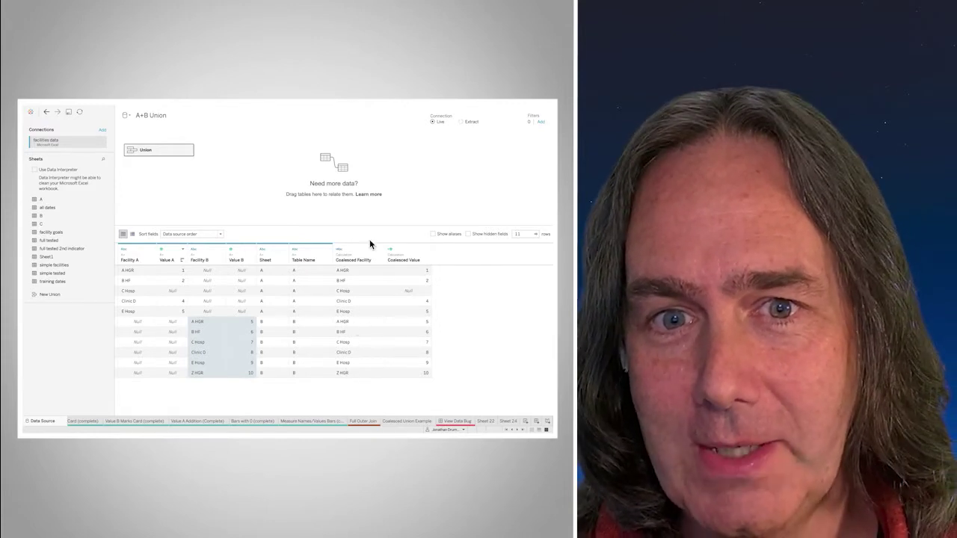
drag(352, 270, 361, 379)
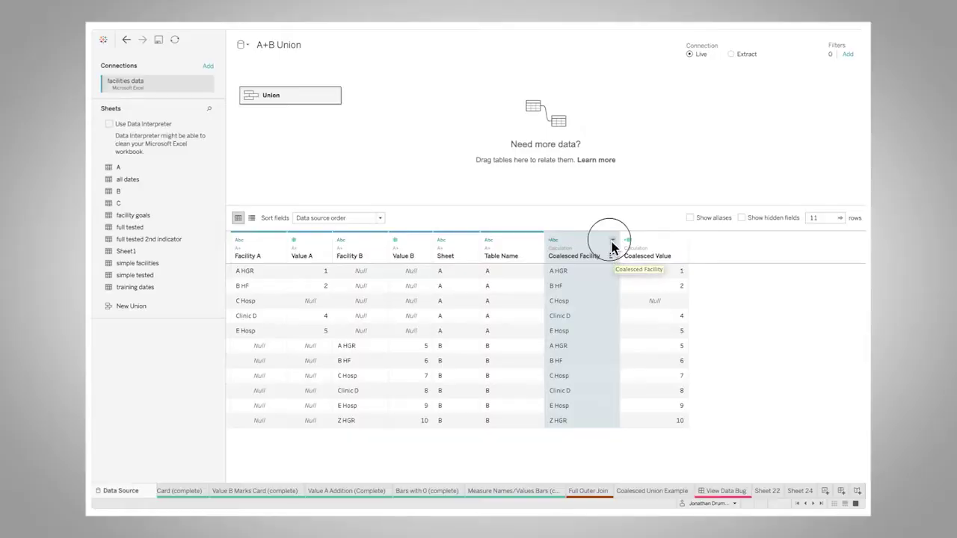
Step: Review the Coalesced Facility IFNULL formula in the calculation editor, then close it
click(612, 240)
click(625, 251)
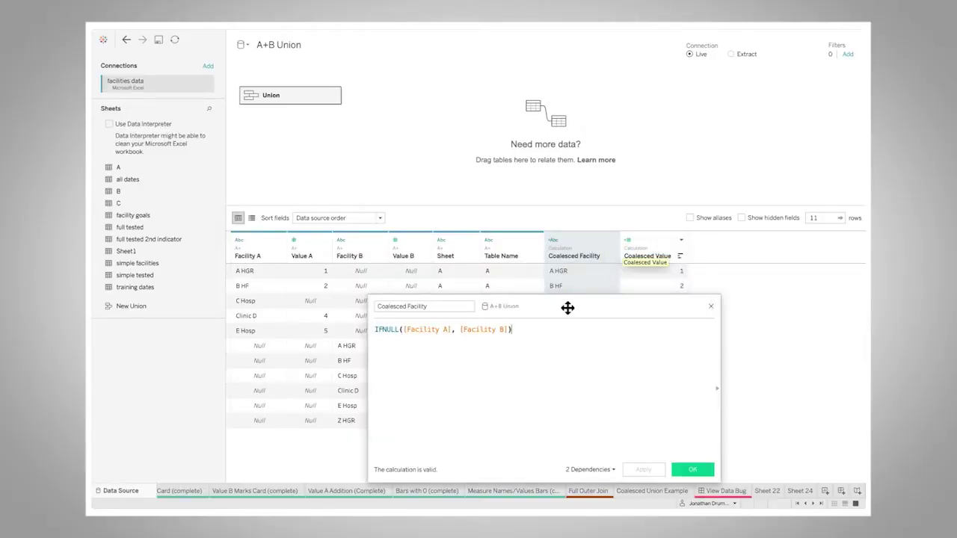
drag(554, 319, 568, 344)
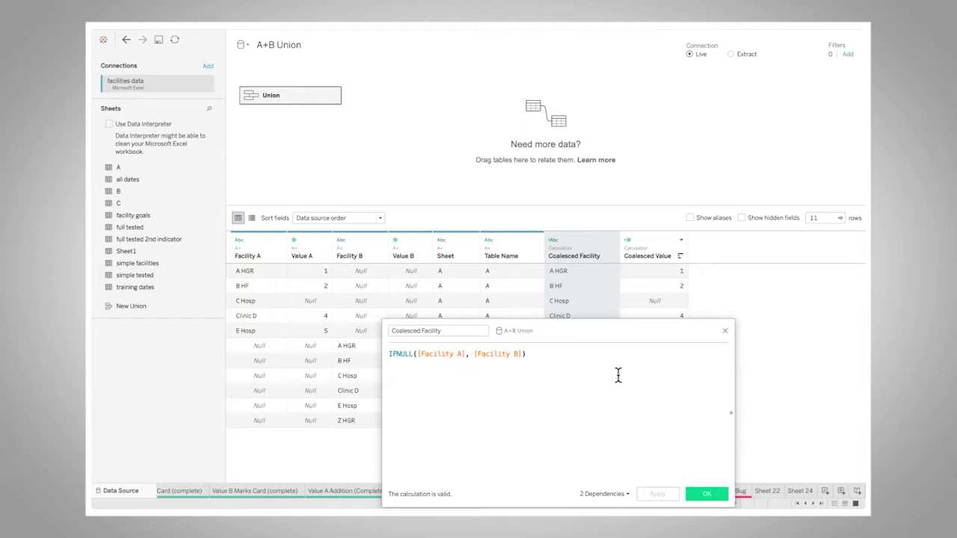
click(725, 331)
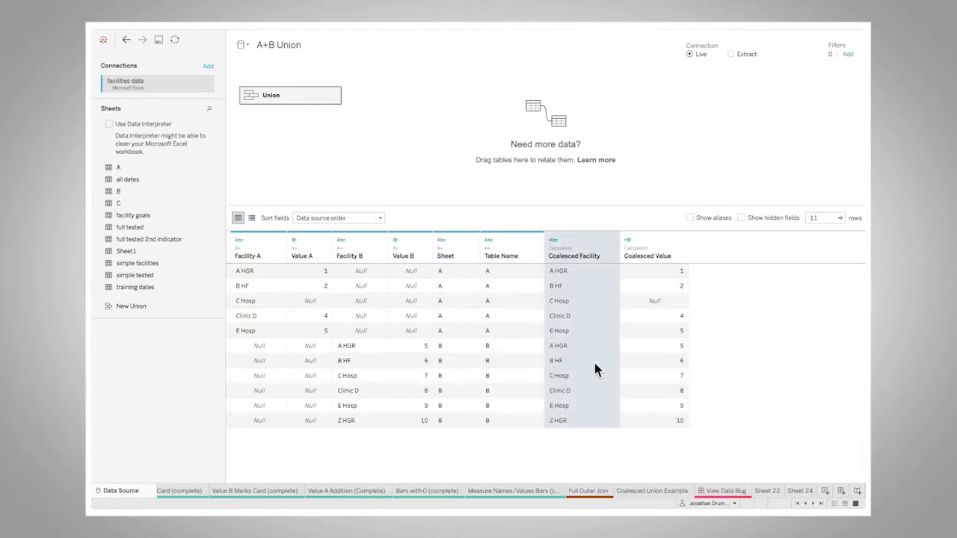
Step: Highlight the Coalesced Value and Coalesced Facility columns, then add new blank worksheet Sheet 25
click(662, 275)
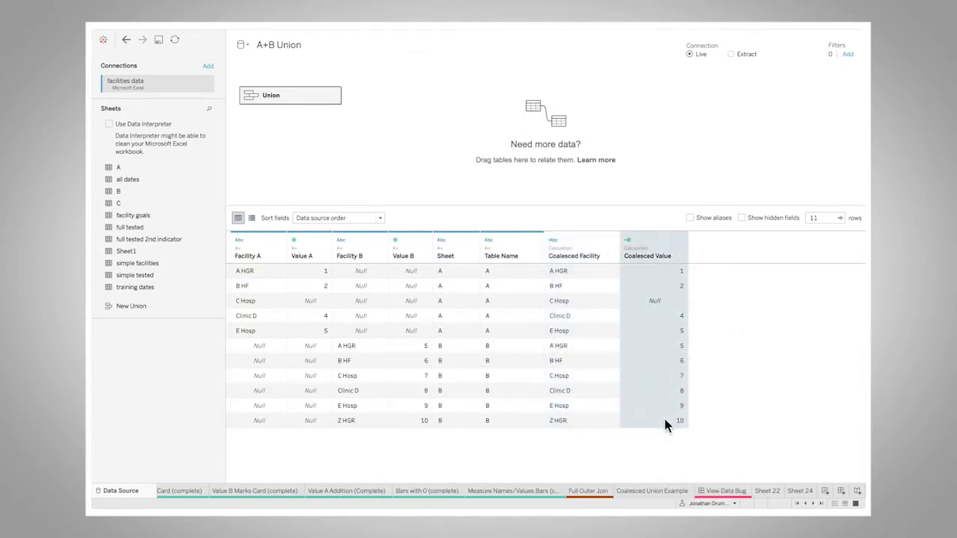
mouse_move(574, 275)
mouse_down()
mouse_move(673, 438)
mouse_move(666, 402)
mouse_move(669, 426)
mouse_move(742, 402)
mouse_up()
click(742, 402)
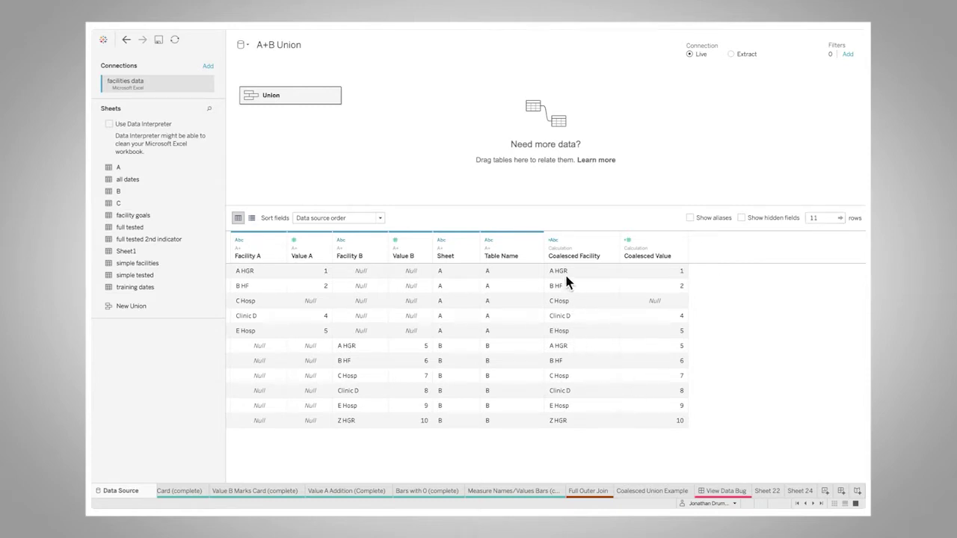
drag(566, 276, 581, 426)
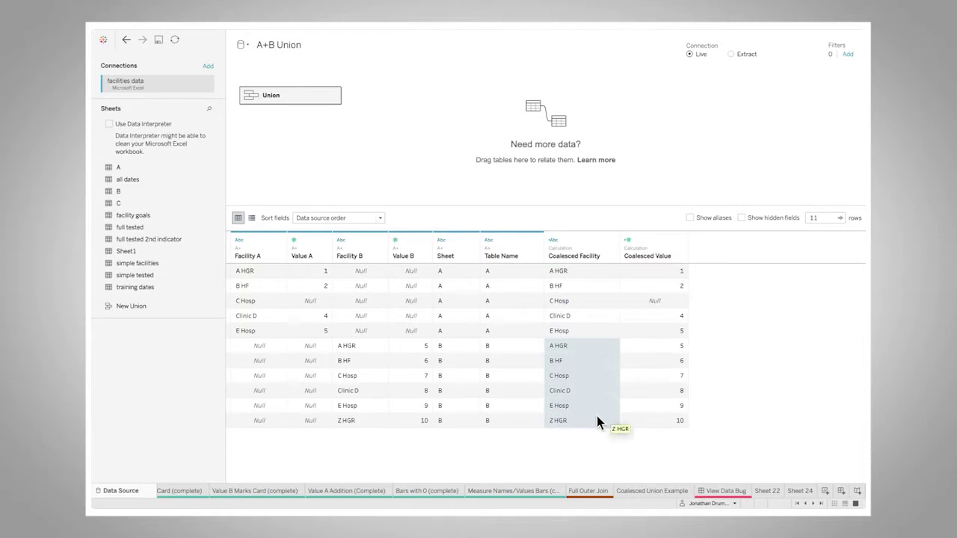
click(825, 491)
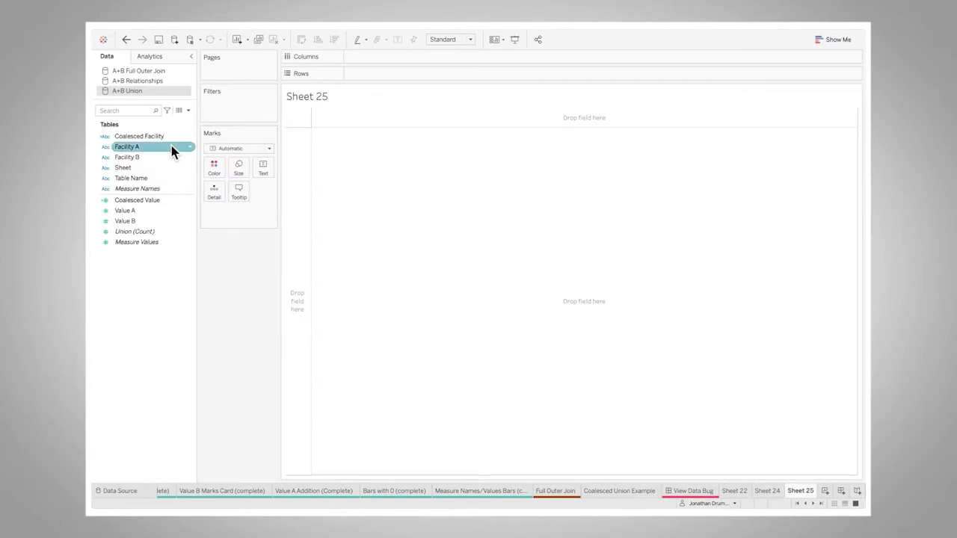
Step: Put Coalesced Facility on Rows, Table Name on Columns, and SUM(Coalesced Value) as cell text
drag(139, 137, 365, 78)
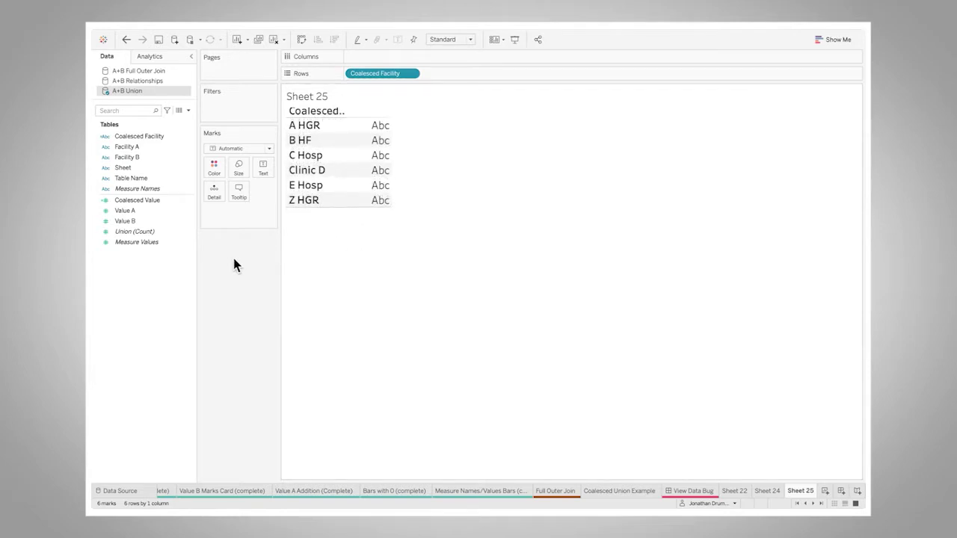
drag(134, 179, 366, 60)
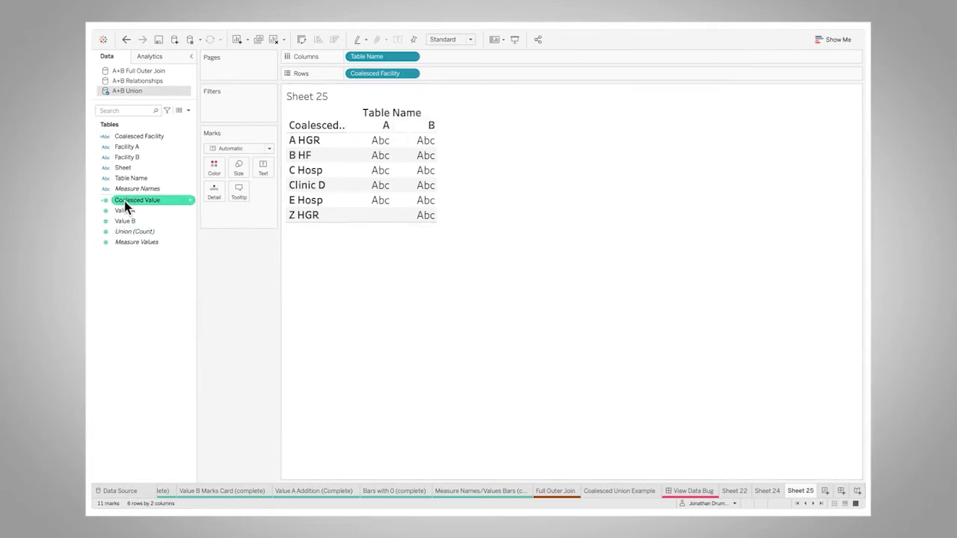
drag(125, 204, 238, 213)
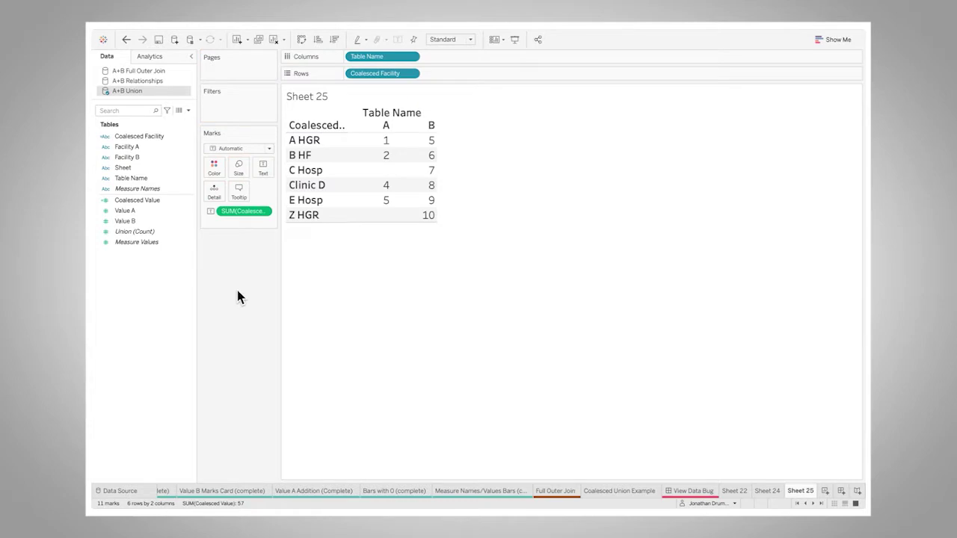
mouse_move(384, 184)
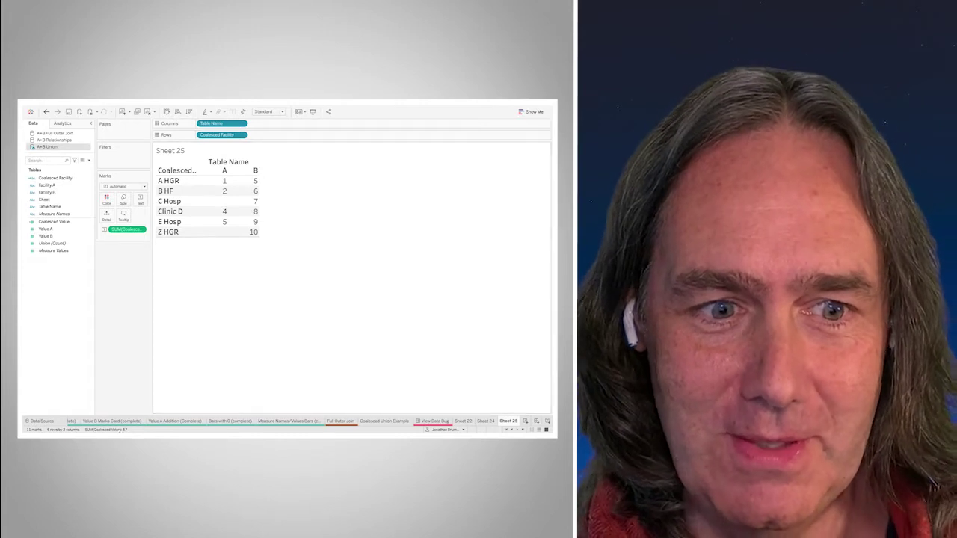
scroll(115, 423, up, 8)
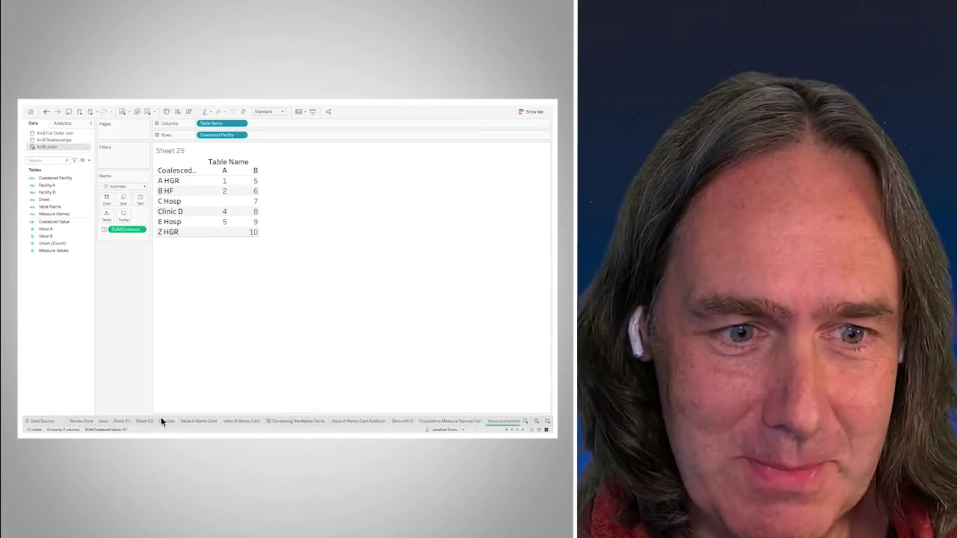
Step: Go to the Issue sheet, select its Null facility row, then deselect it
click(107, 420)
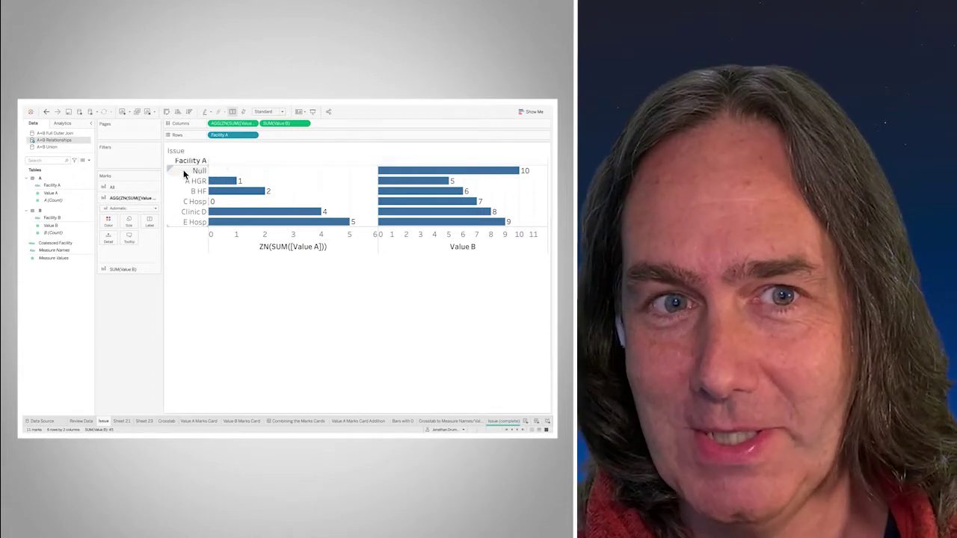
click(200, 173)
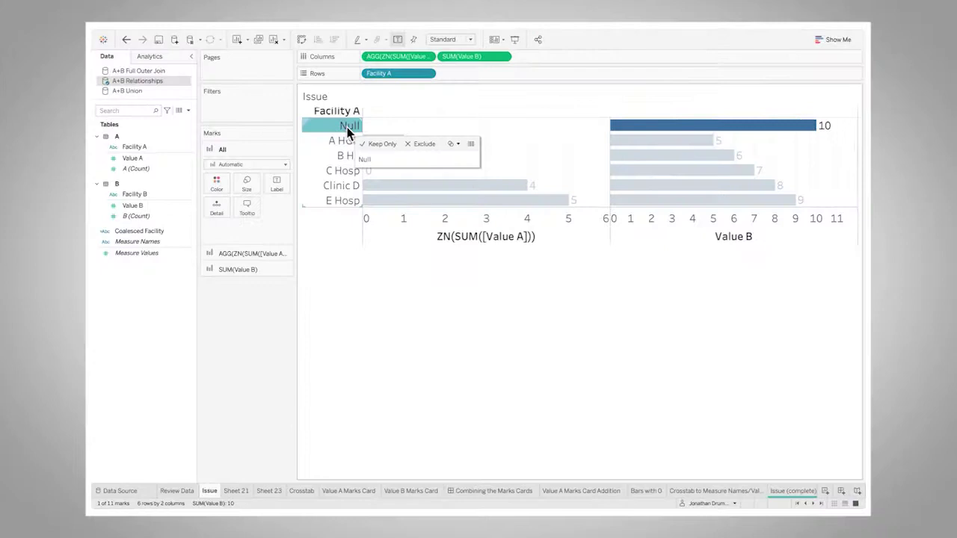
click(404, 128)
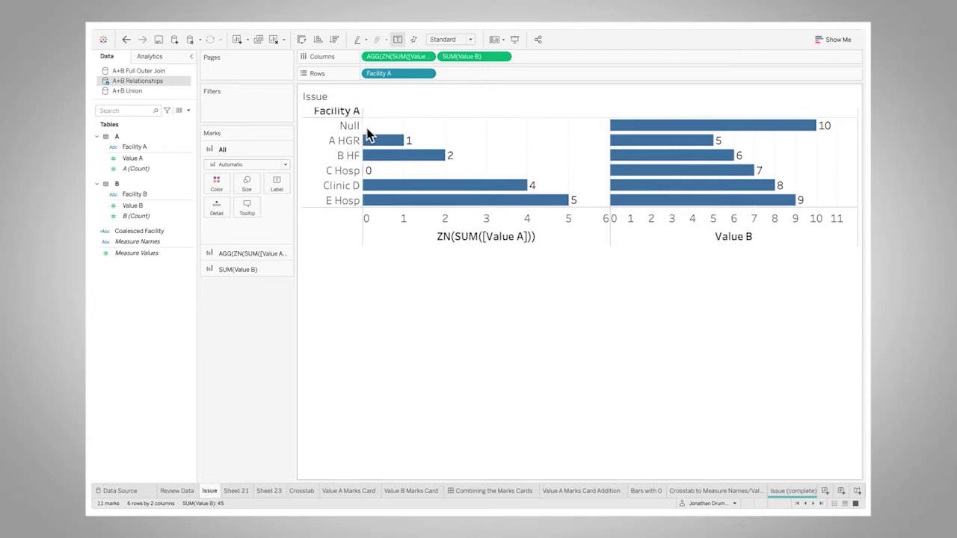
mouse_move(381, 161)
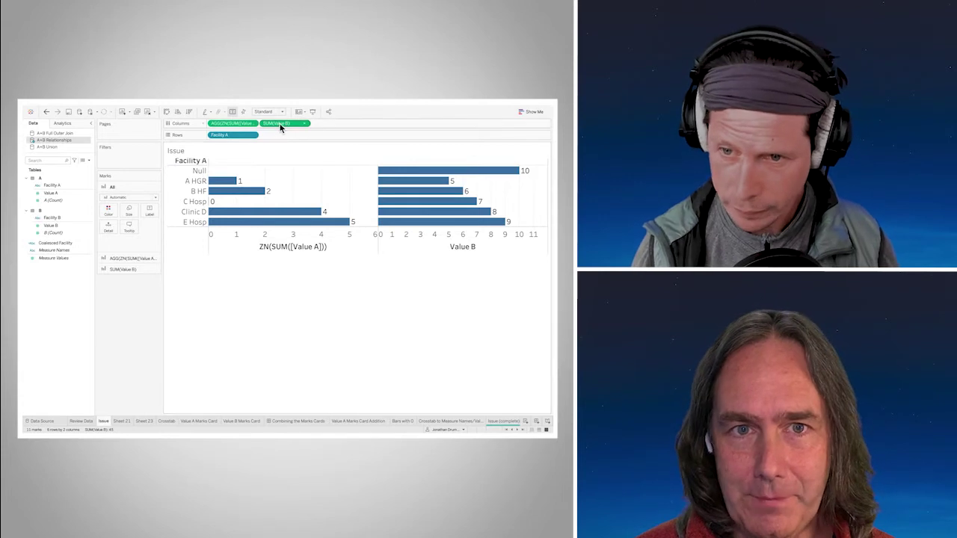
drag(278, 124, 120, 319)
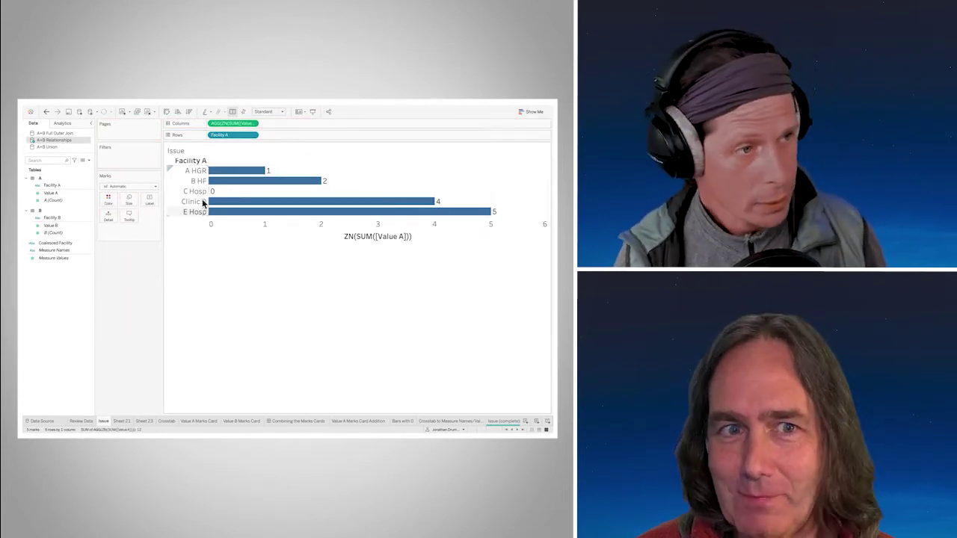
click(59, 227)
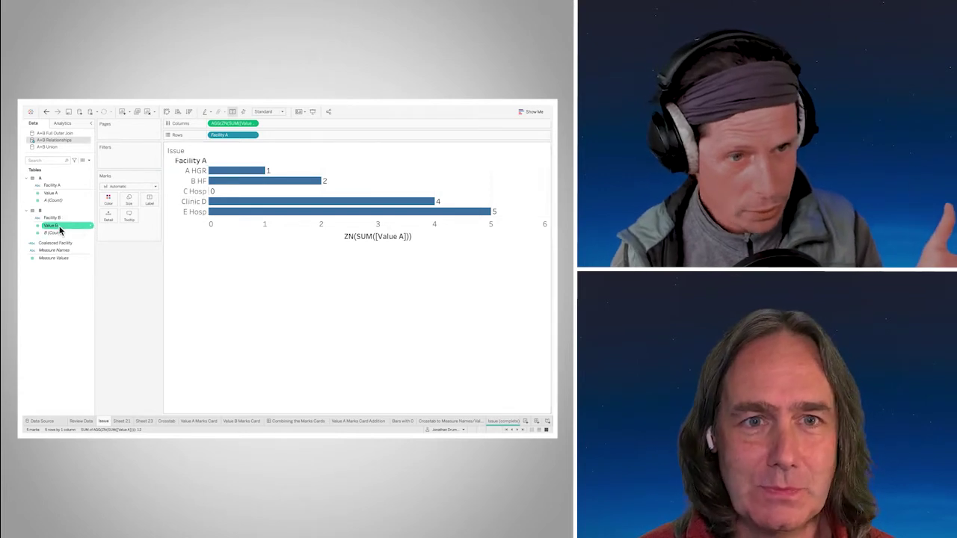
drag(59, 230, 300, 125)
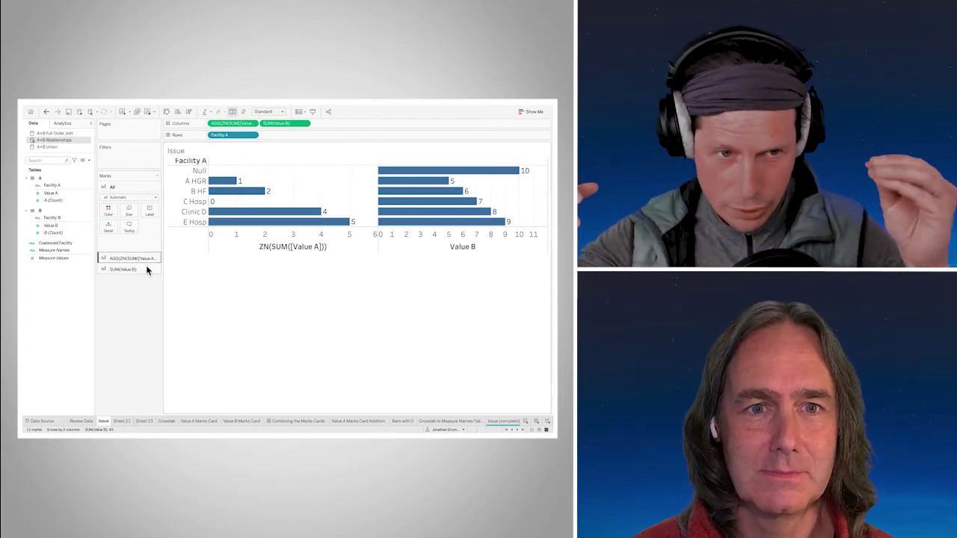
click(62, 195)
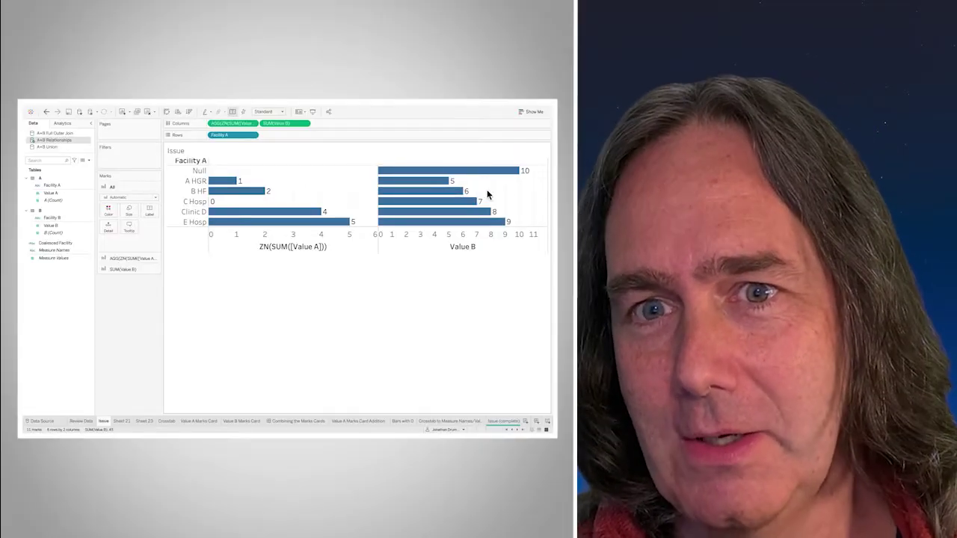
mouse_move(458, 195)
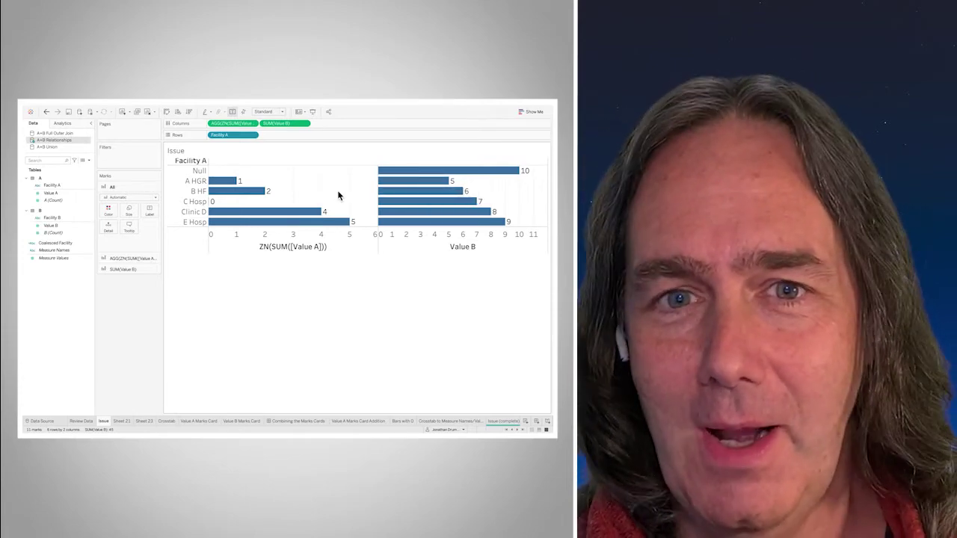
Step: Open View Data for the Issue chart and inspect C Hosp's zero and the Null row's Value A
right_click(338, 193)
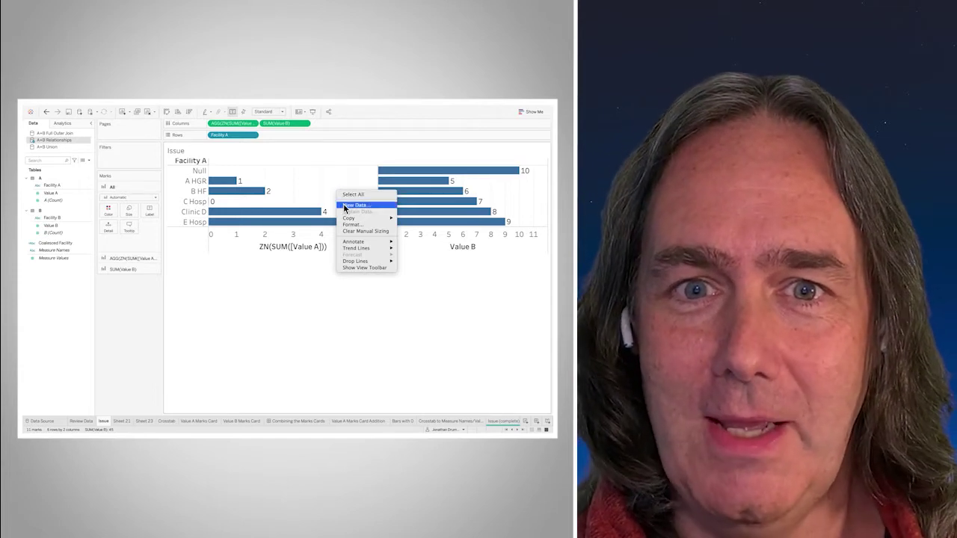
click(343, 205)
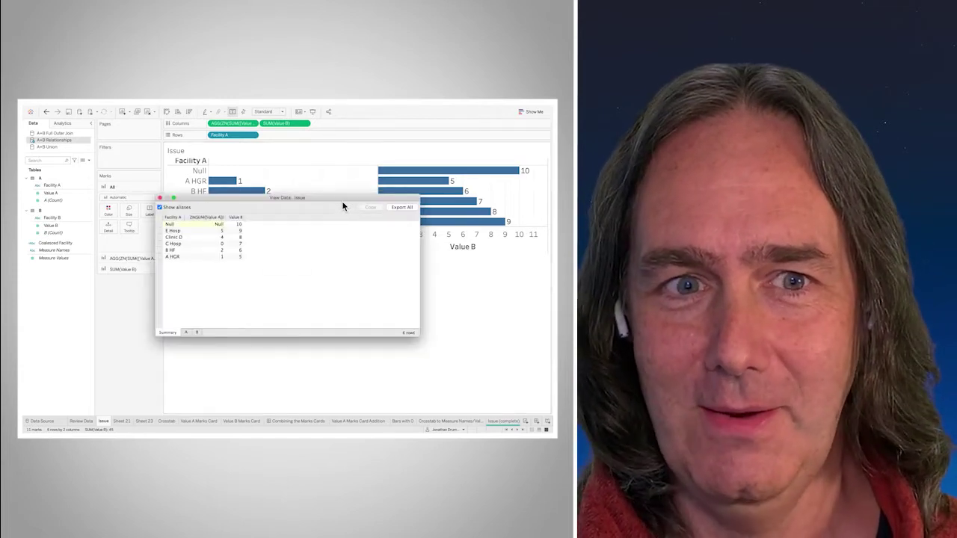
drag(343, 204, 356, 265)
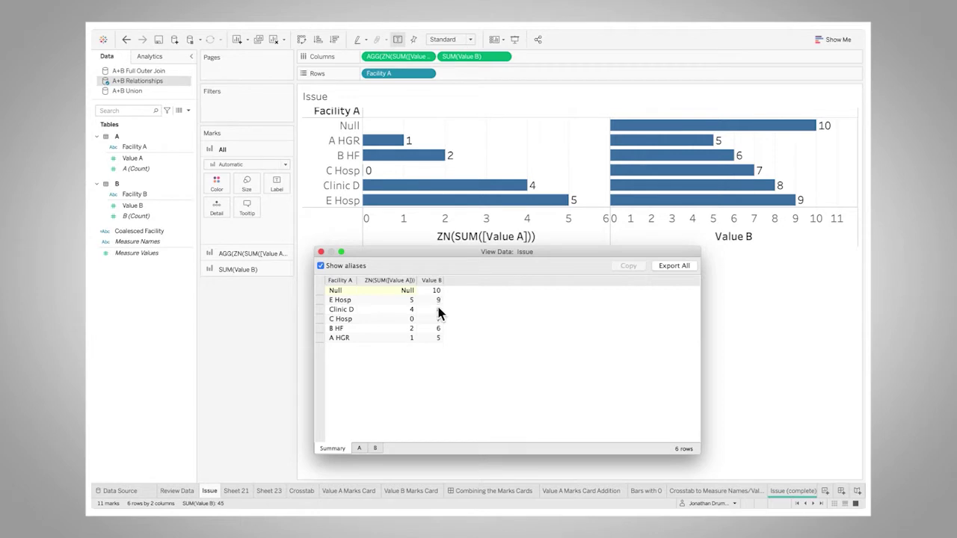
click(401, 320)
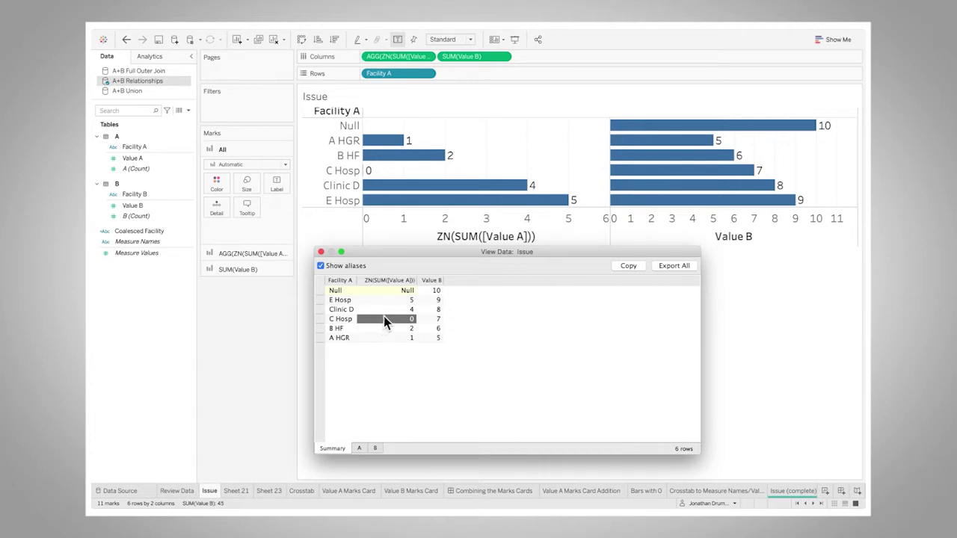
click(392, 291)
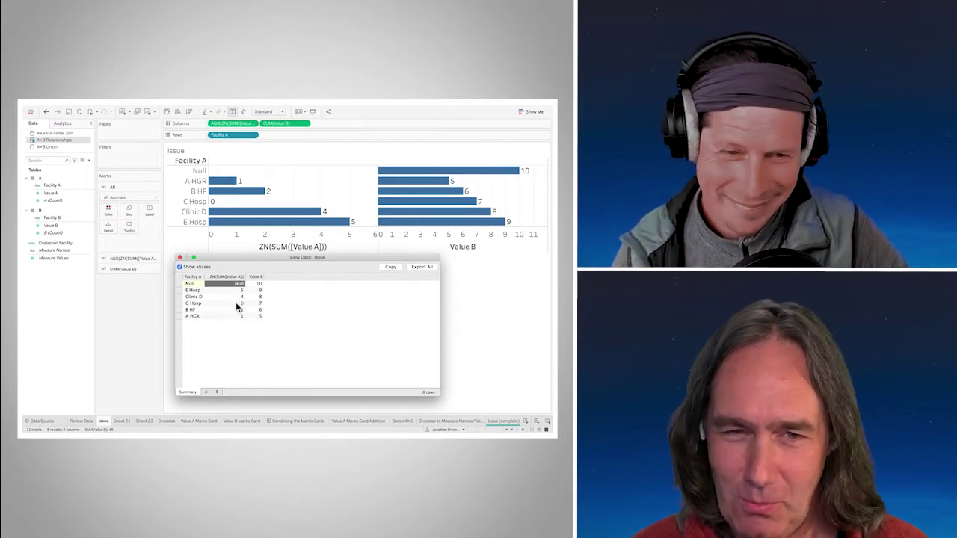
Step: Close View Data and change the Value A pill from ZN(SUM(Value A)) to SUM(Value A)
click(180, 258)
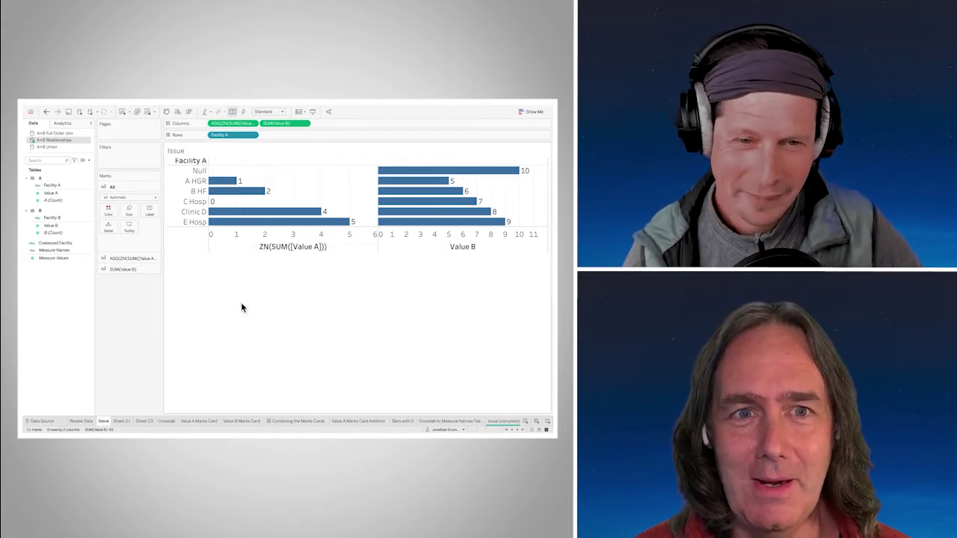
double_click(222, 124)
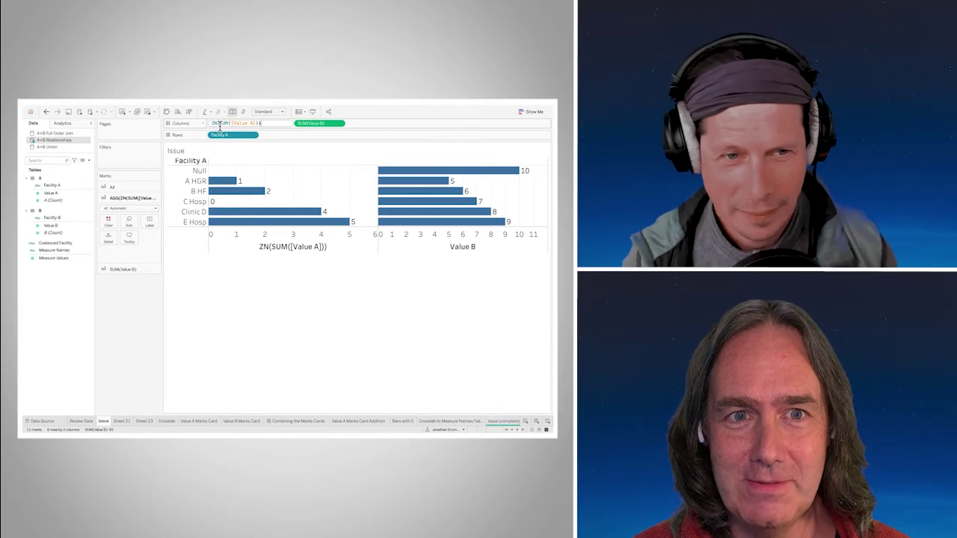
drag(220, 127, 202, 130)
key(BackSpace)
click(261, 124)
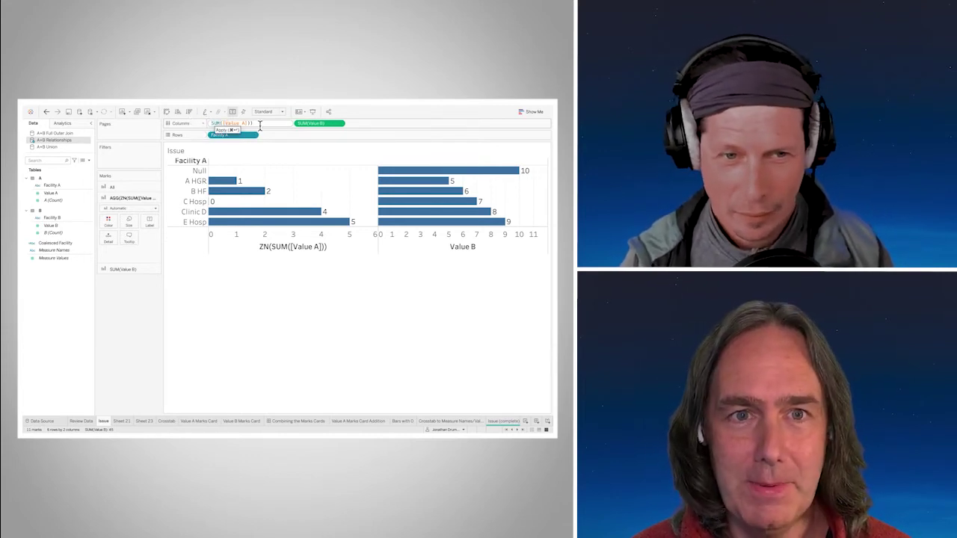
key(BackSpace)
key(Return)
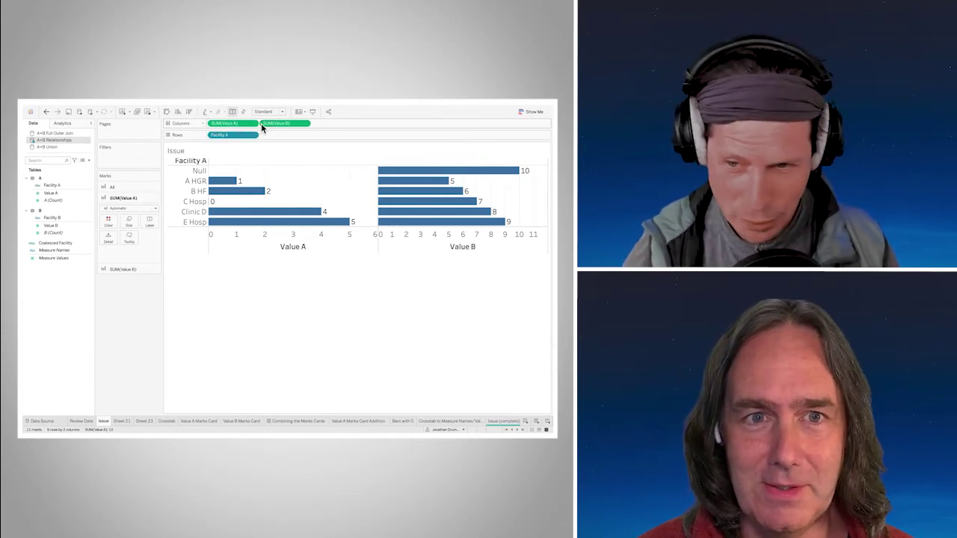
Step: Open View Data below the bars and select the Null Value A cells for the Null facility and C Hosp
right_click(323, 190)
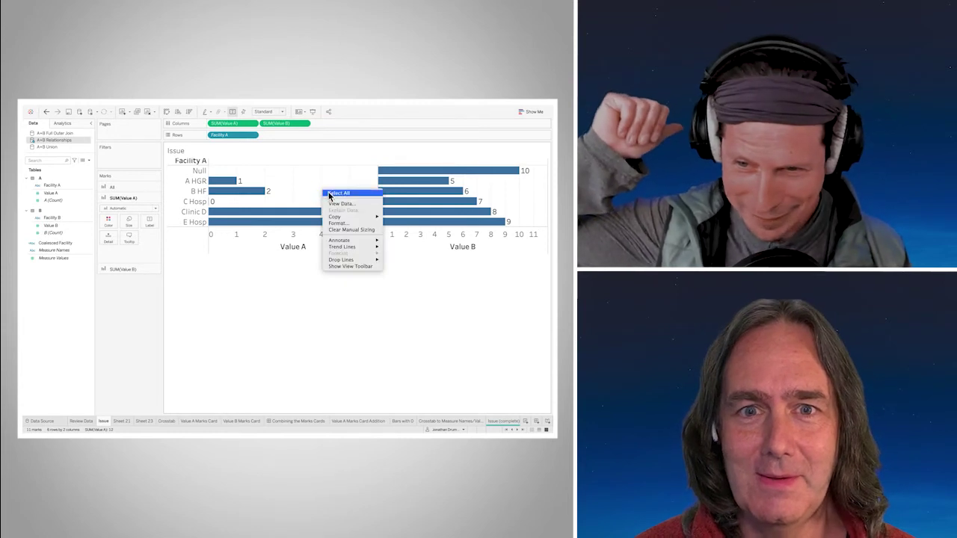
click(334, 203)
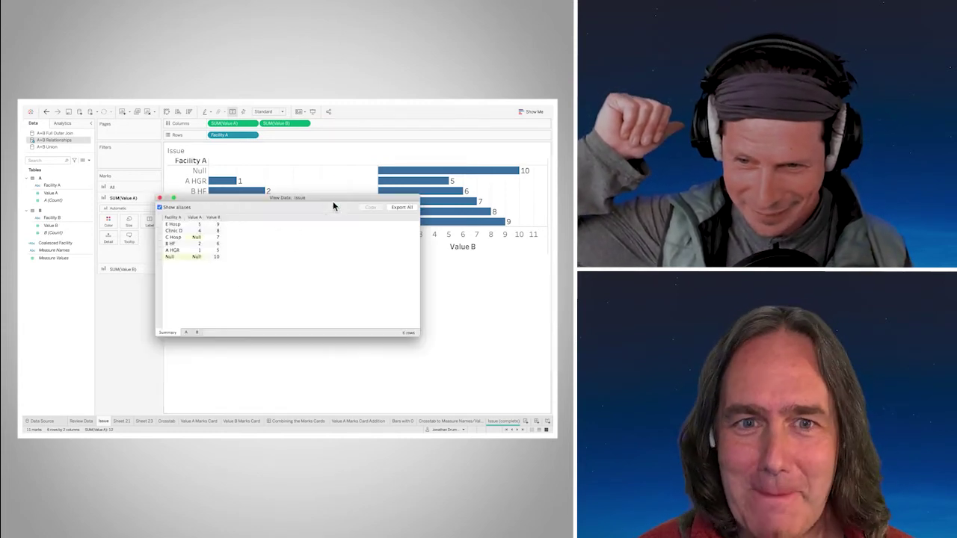
drag(333, 199, 358, 251)
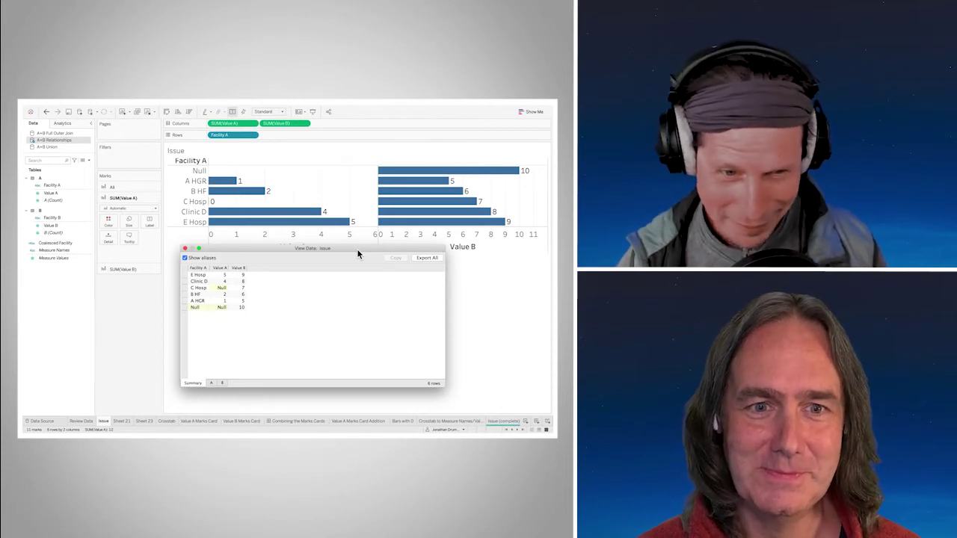
click(222, 307)
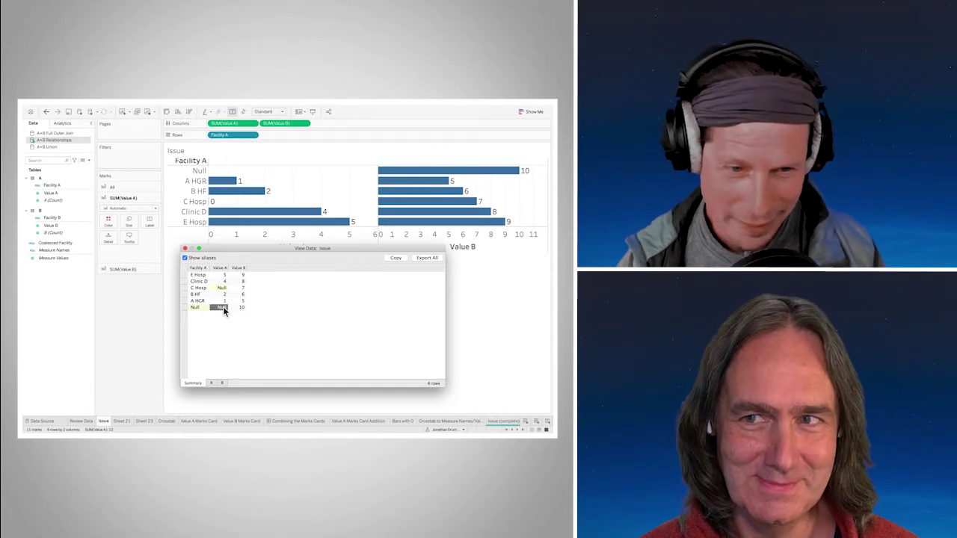
click(232, 332)
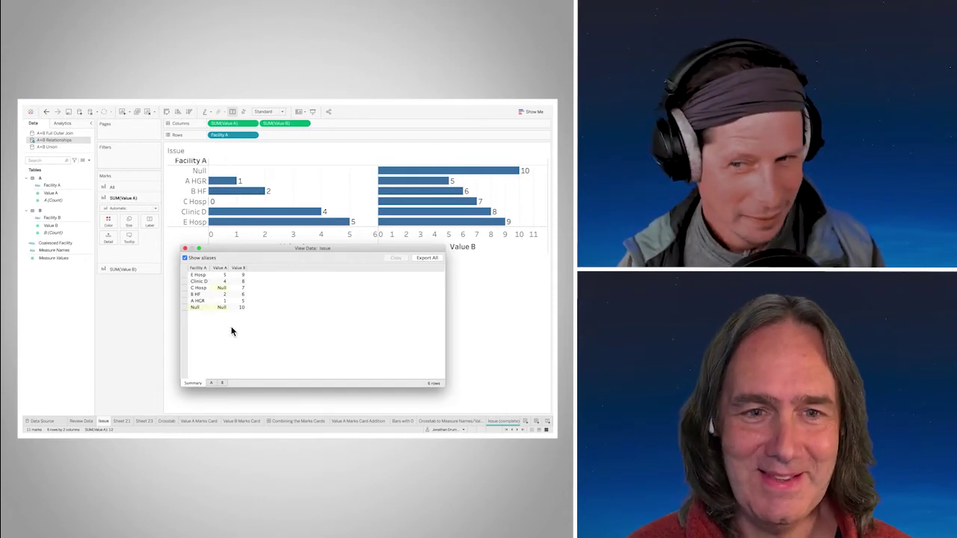
click(223, 309)
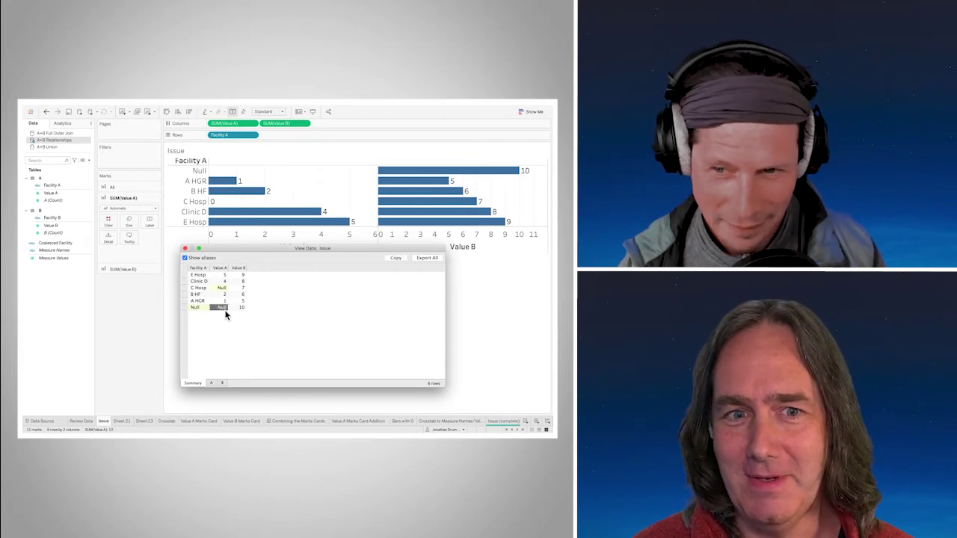
click(215, 291)
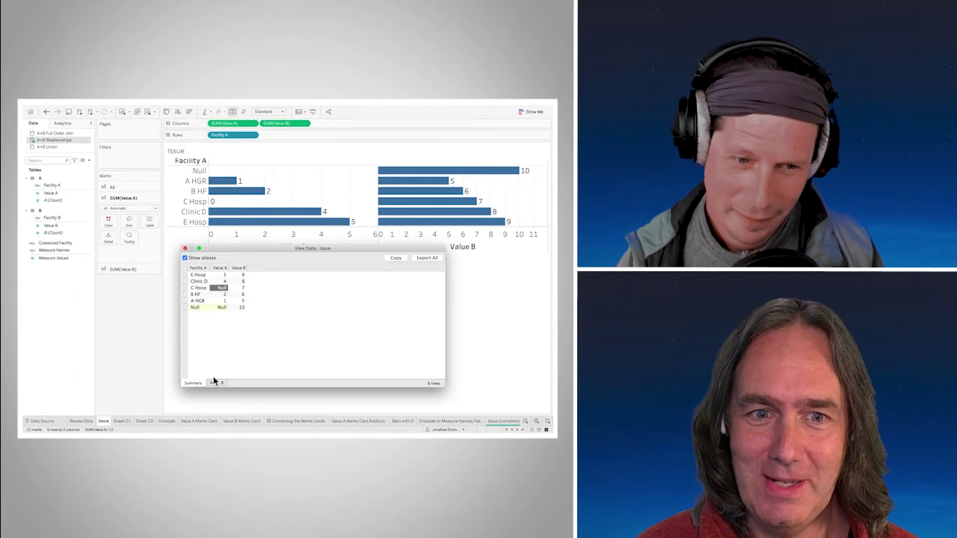
Step: Check table A's raw rows, selecting C Hosp's Null and Clinic D's 4 Value A entries
click(212, 383)
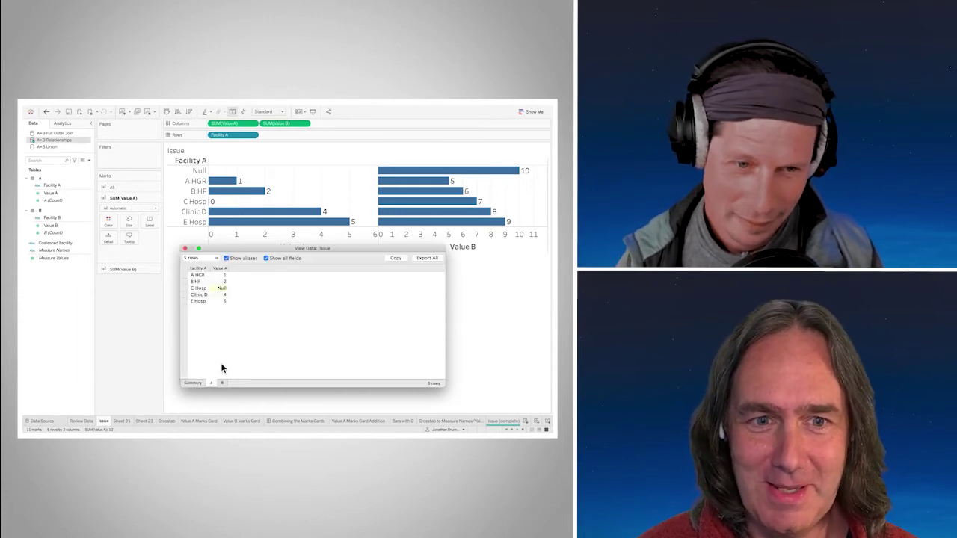
click(221, 288)
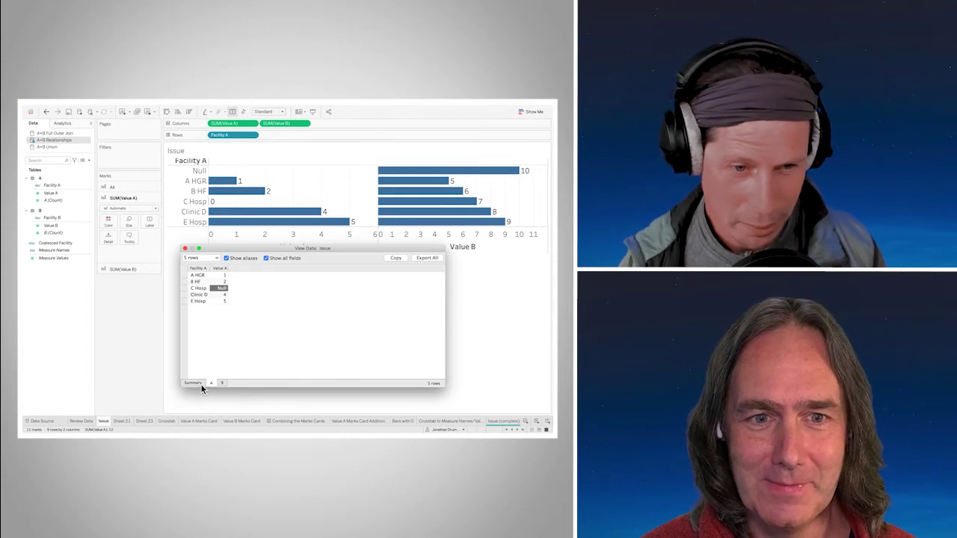
click(225, 295)
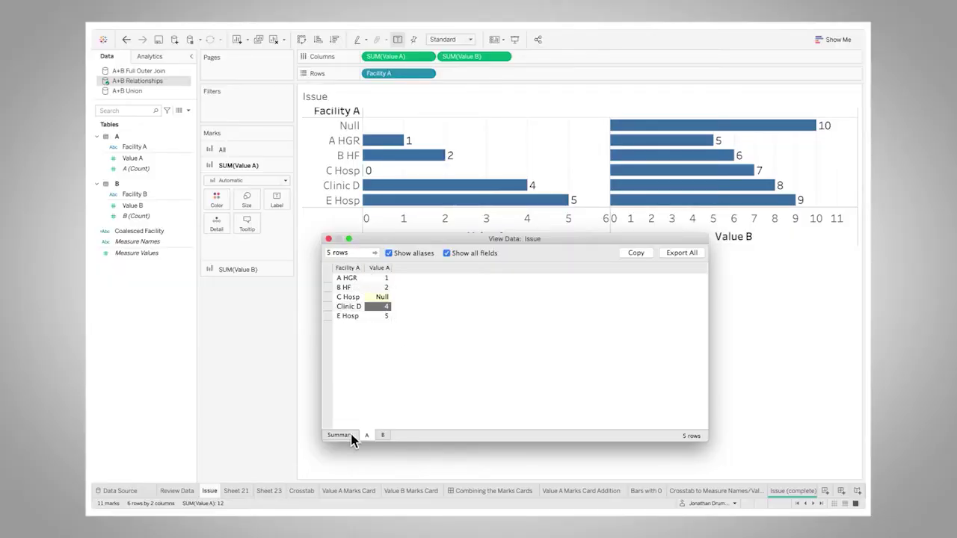
click(384, 337)
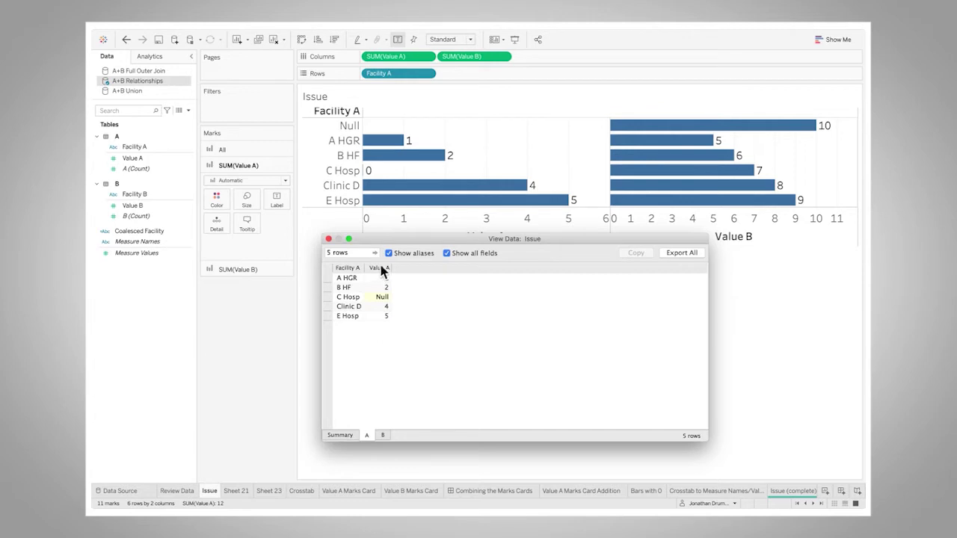
Step: In the summary data, select the Null facility's entries and all Value A and Value B figures
click(353, 436)
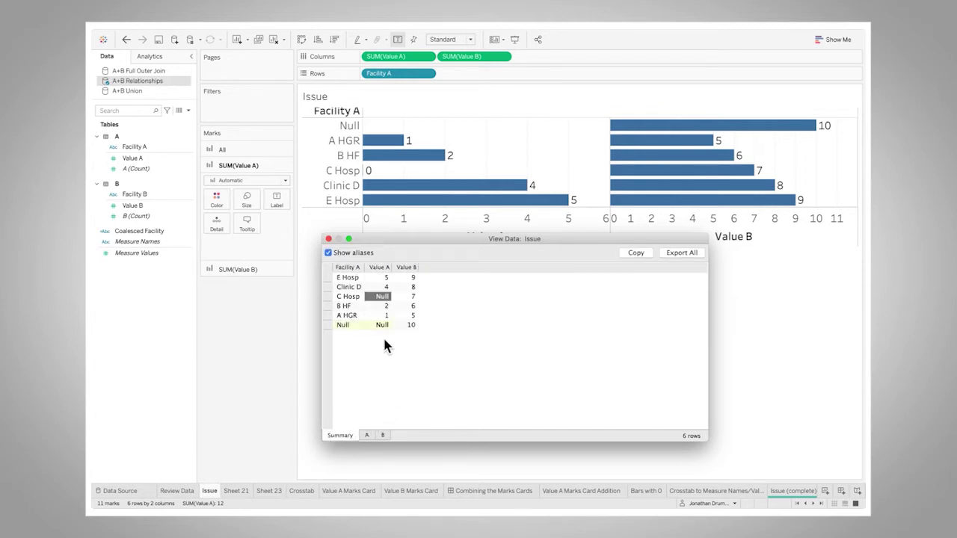
click(345, 326)
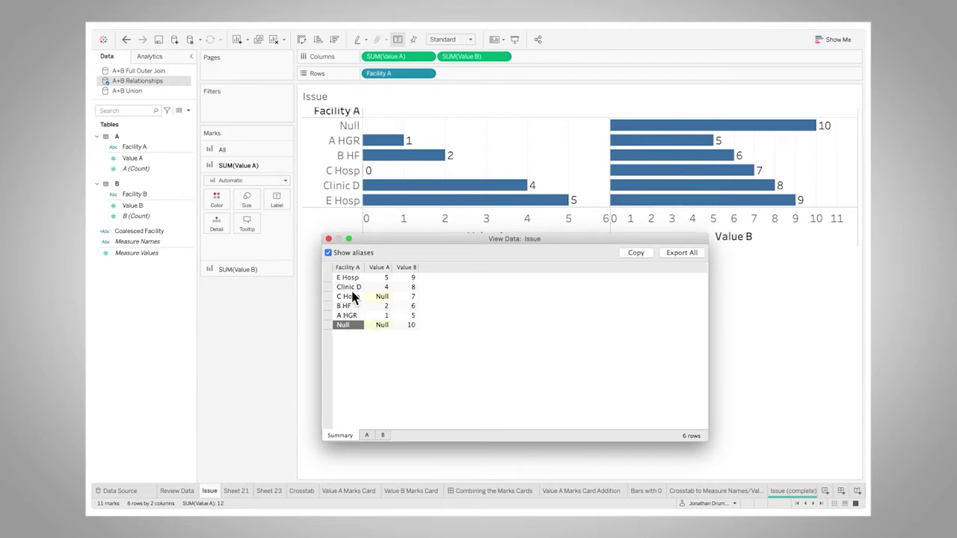
click(381, 326)
drag(429, 241, 420, 233)
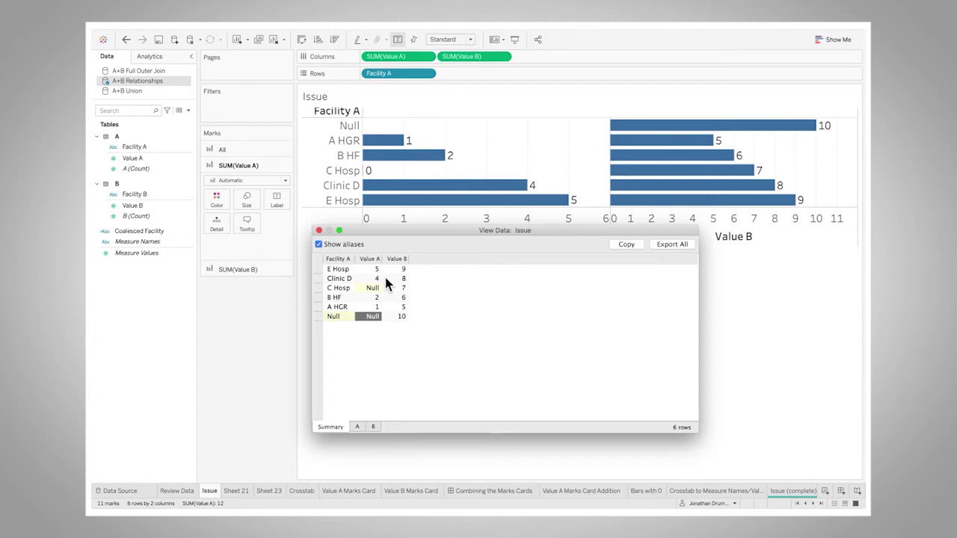
drag(374, 269, 401, 319)
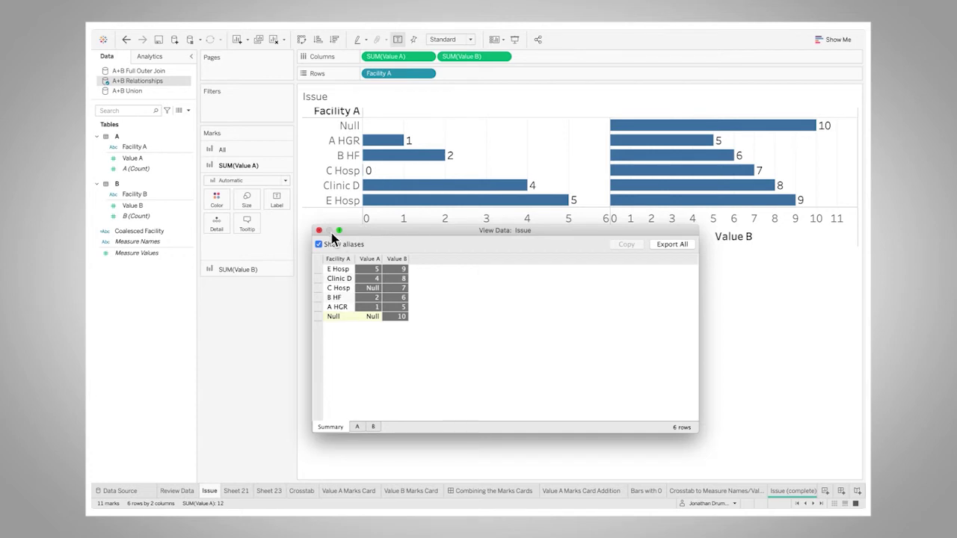
Step: Close View Data and clear the Null special-value text in SUM(Value A)'s Format pane
click(319, 230)
right_click(389, 61)
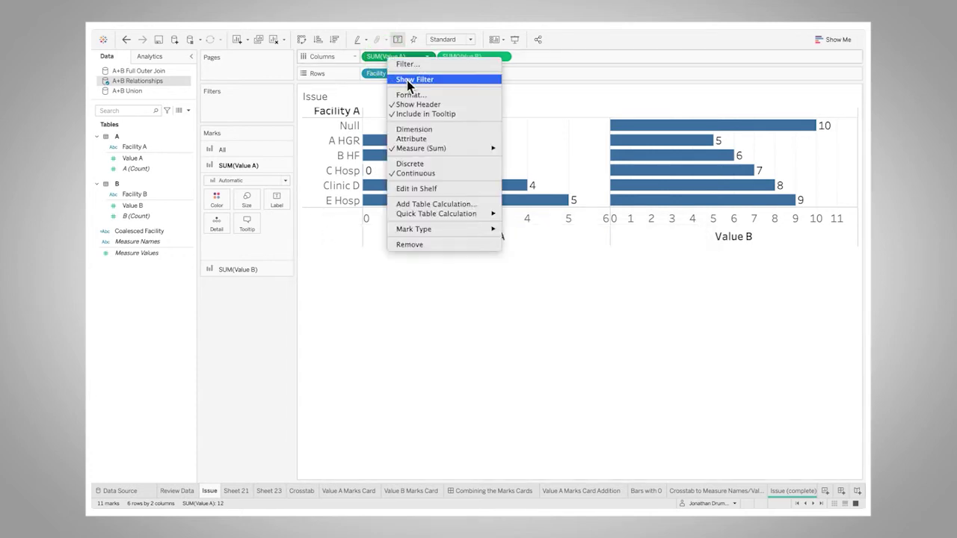
click(408, 95)
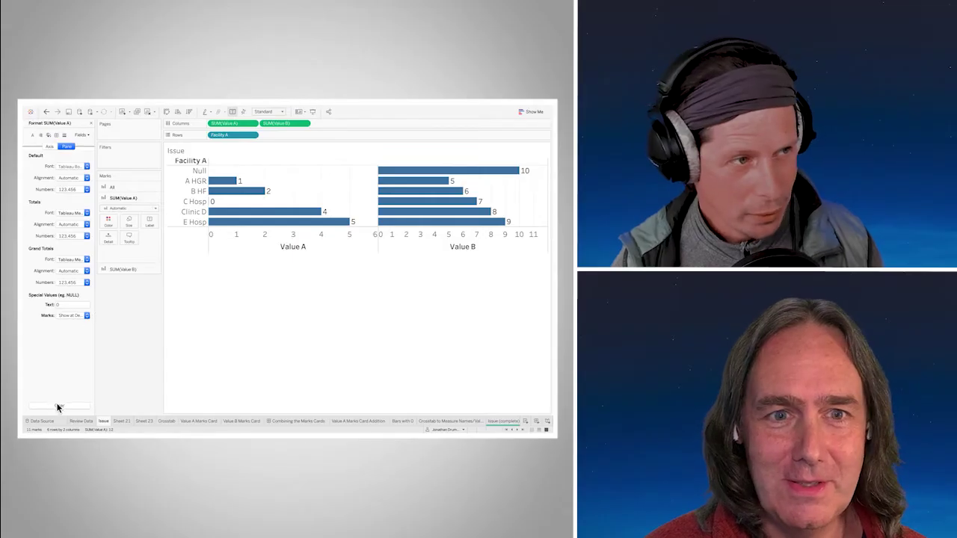
click(145, 468)
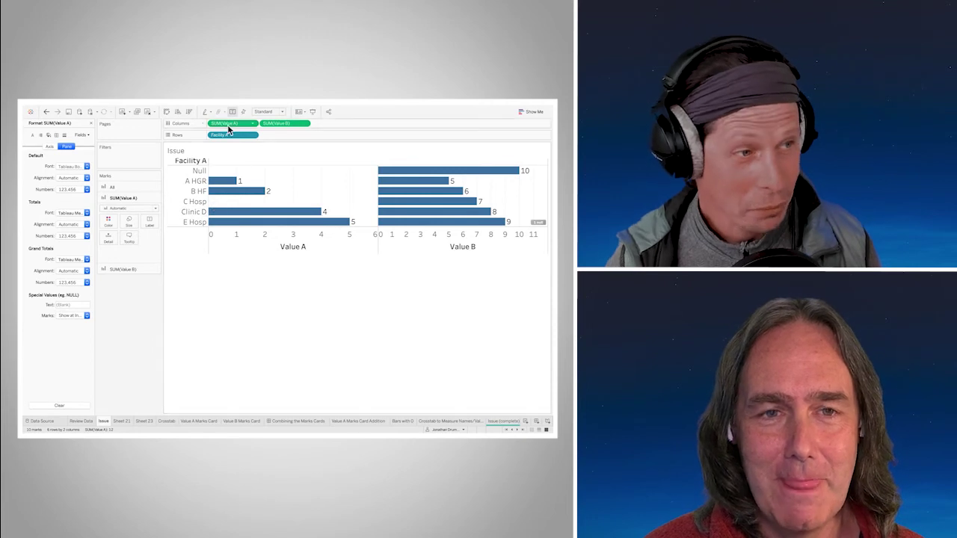
Step: Reopen View Data below the chart and select the Null Value A cells for C Hosp and the Null facility
right_click(299, 187)
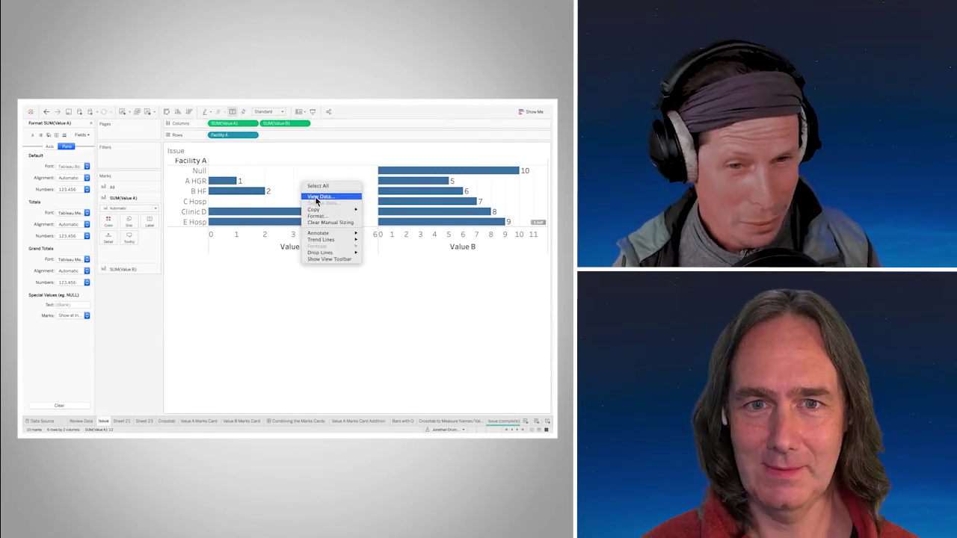
click(315, 196)
drag(315, 195, 354, 259)
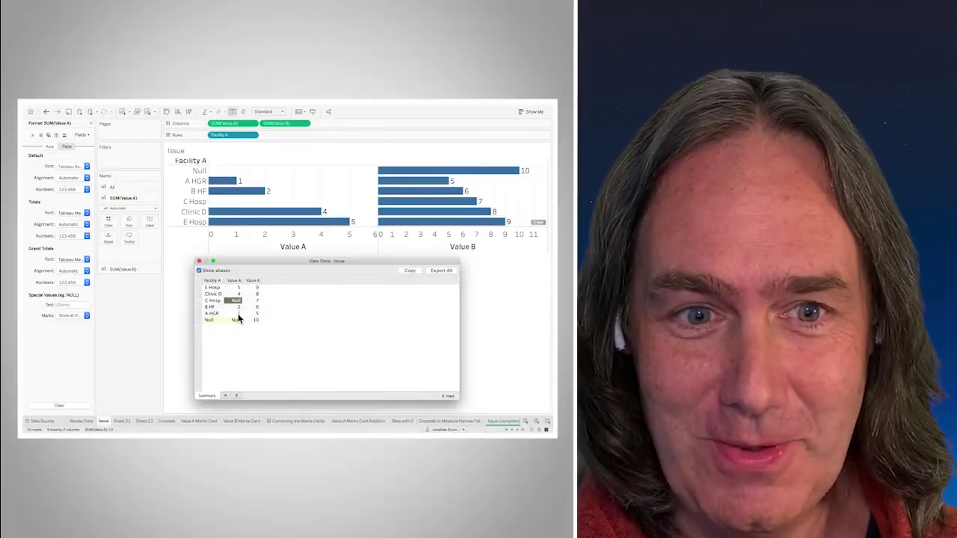
drag(210, 320, 235, 320)
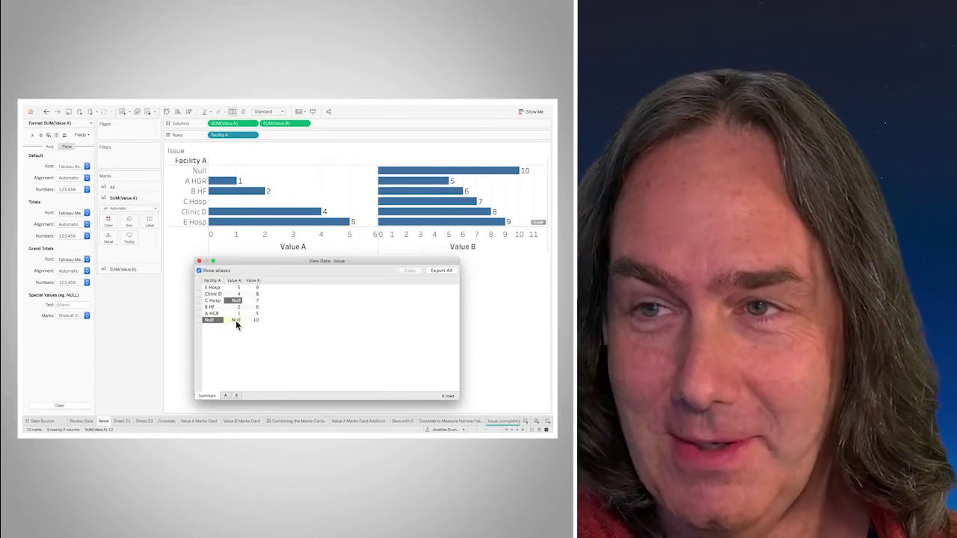
click(263, 347)
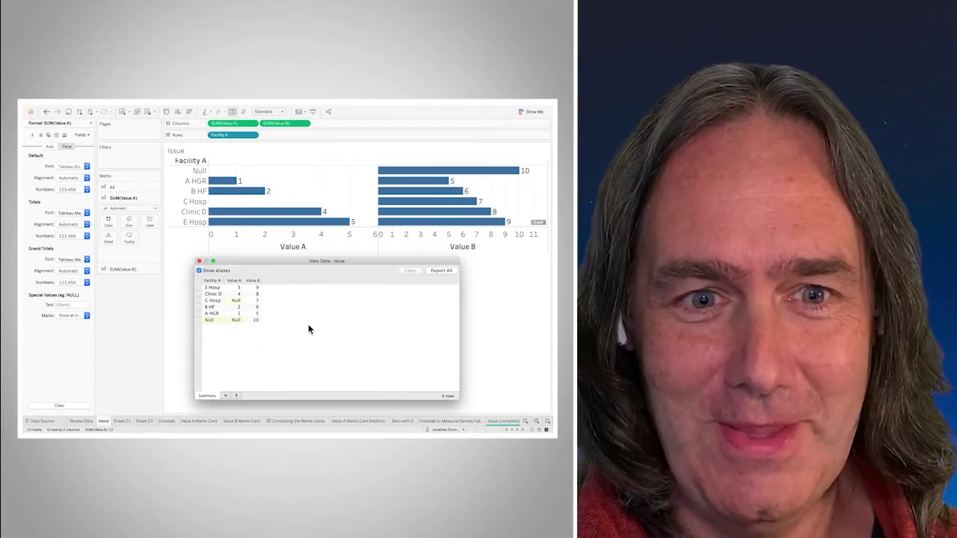
click(237, 300)
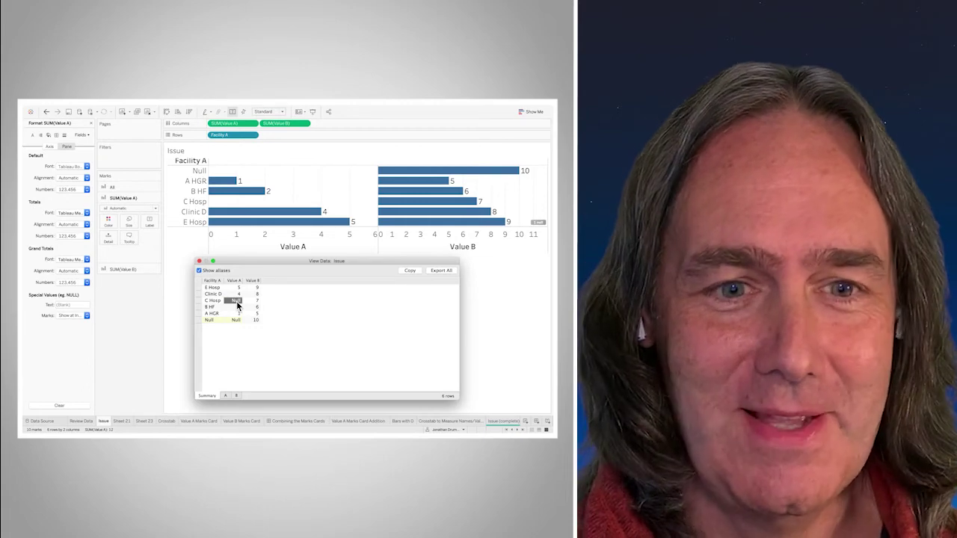
click(212, 321)
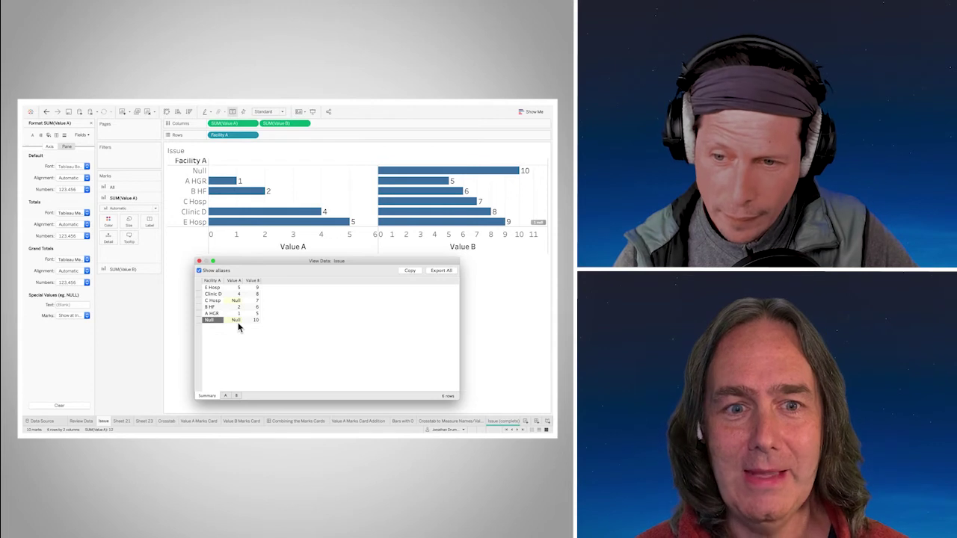
click(238, 322)
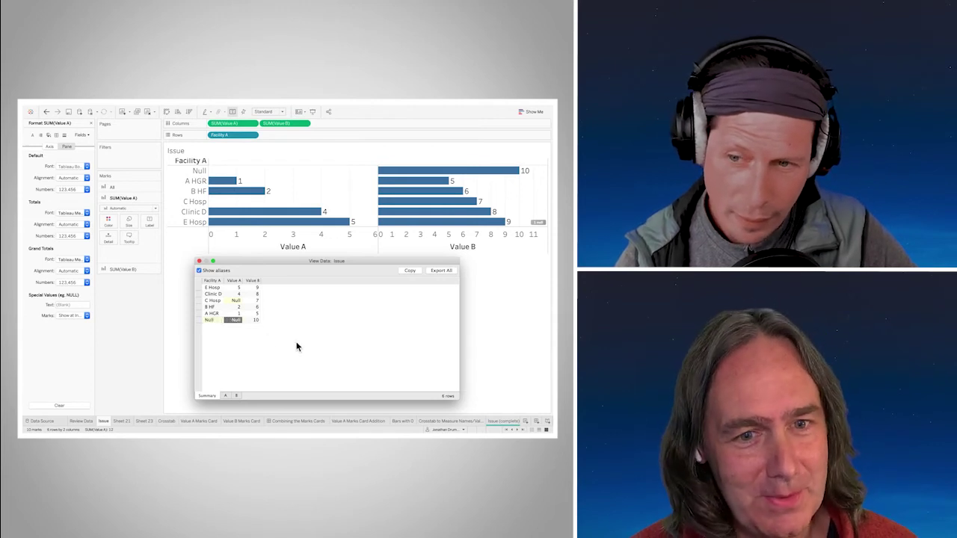